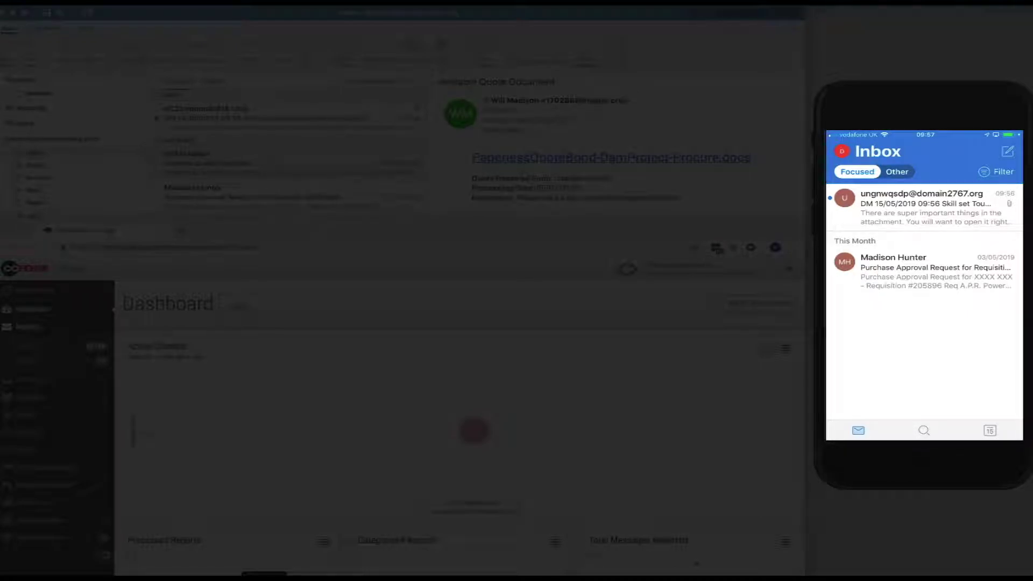
# Report the 'Skill set Touch Base Guidance' email as phishing from its ••• menu and confirm
pyautogui.click(925, 211)
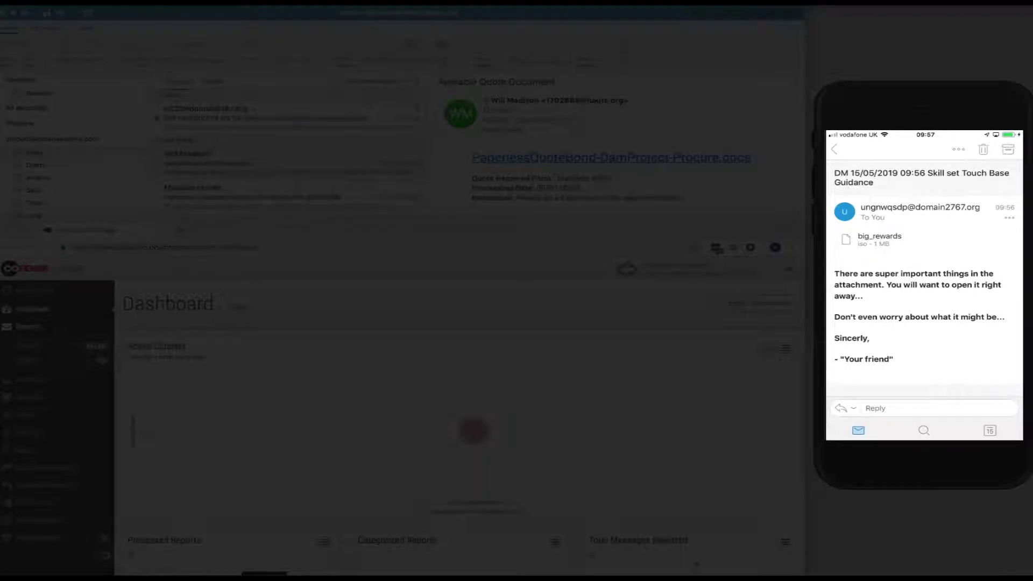
pyautogui.click(1009, 218)
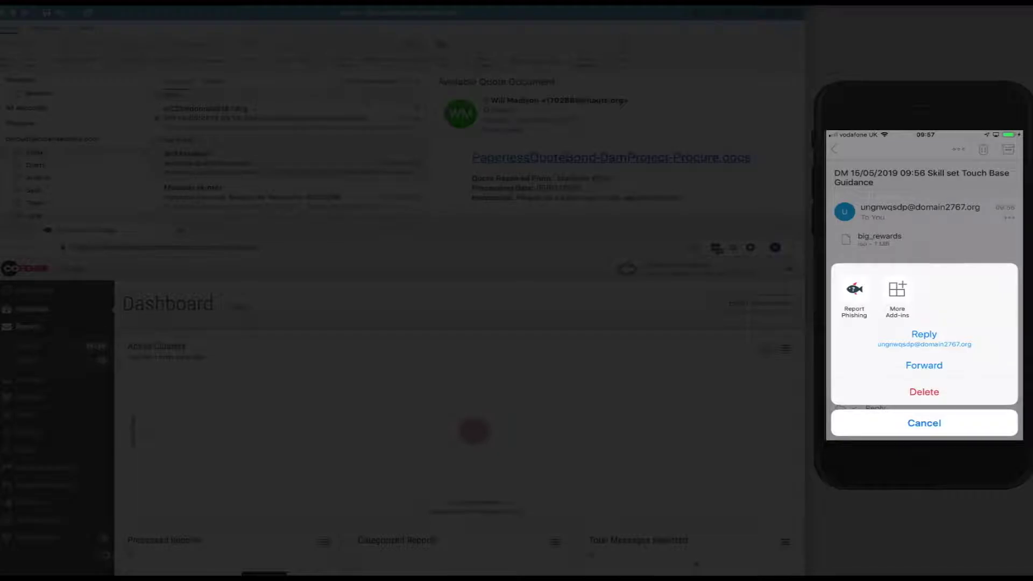
pyautogui.click(855, 293)
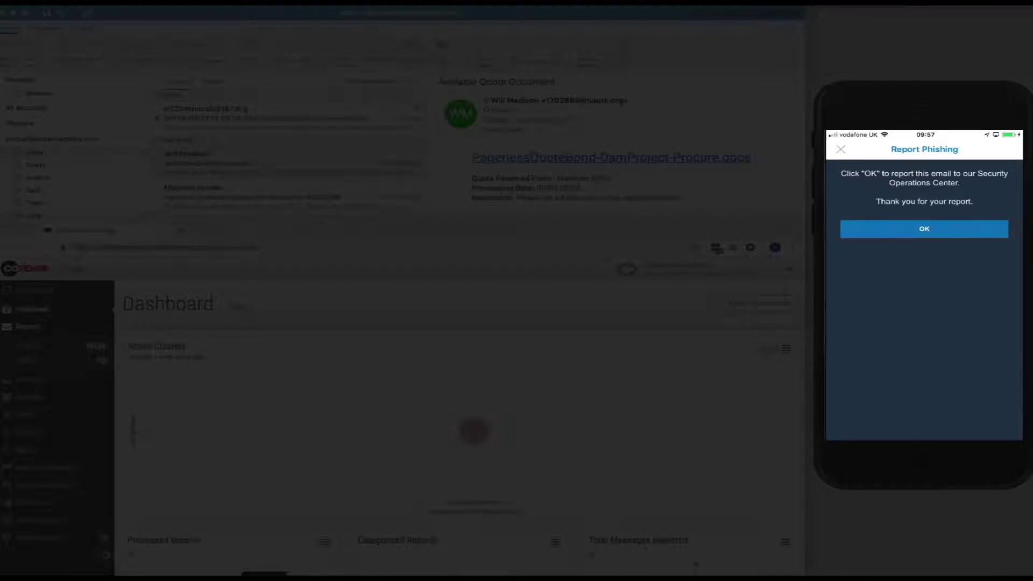
pyautogui.click(930, 229)
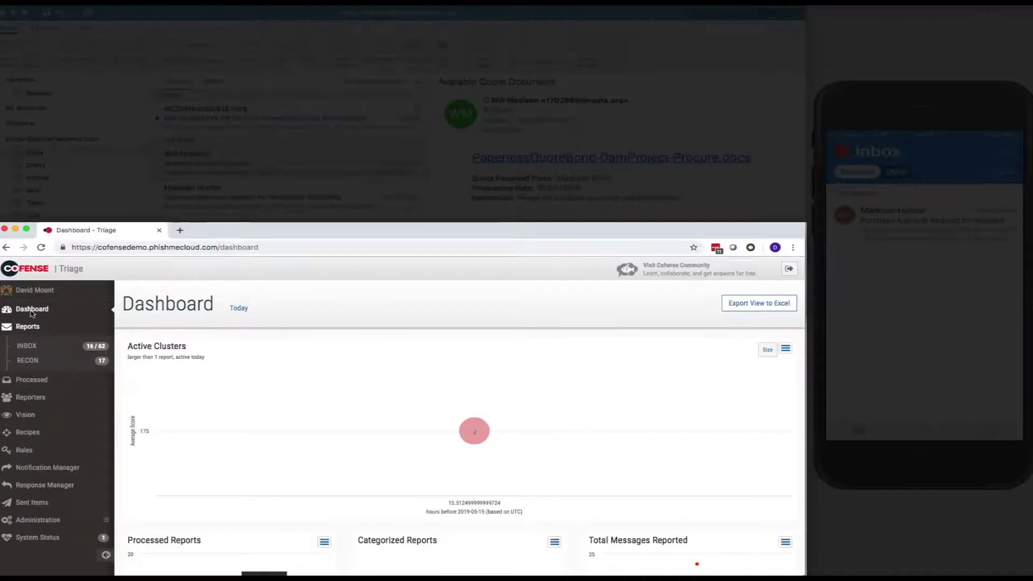
# Refresh the Triage dashboard and open the new Cluster 244 from Active Clusters
pyautogui.click(31, 310)
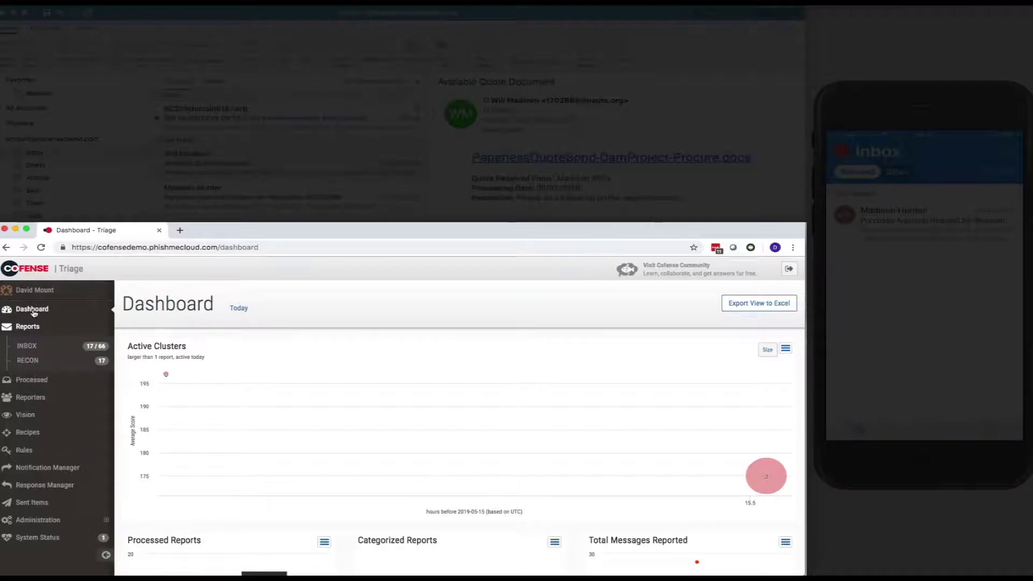
pyautogui.moveTo(168, 377)
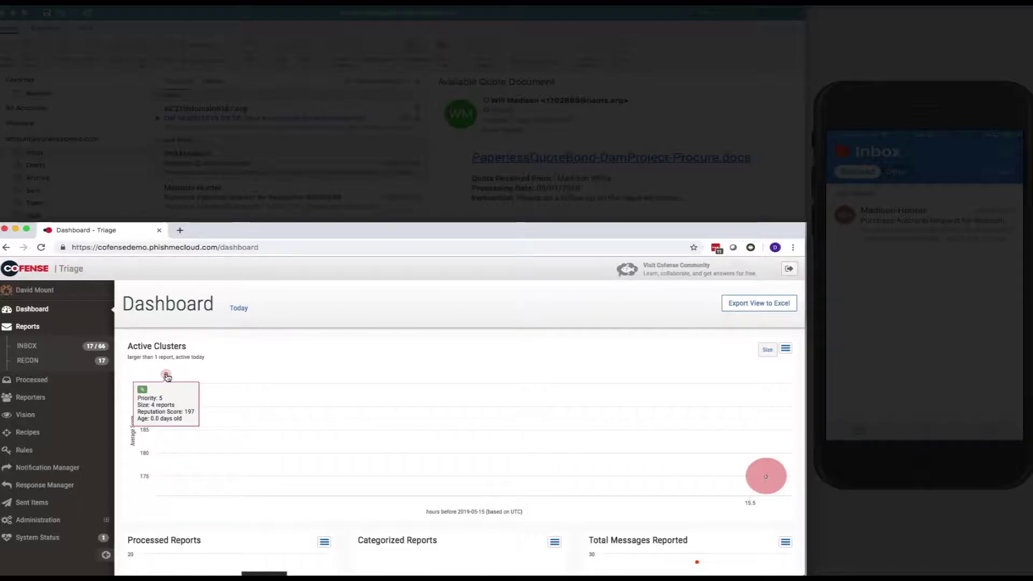
pyautogui.click(167, 376)
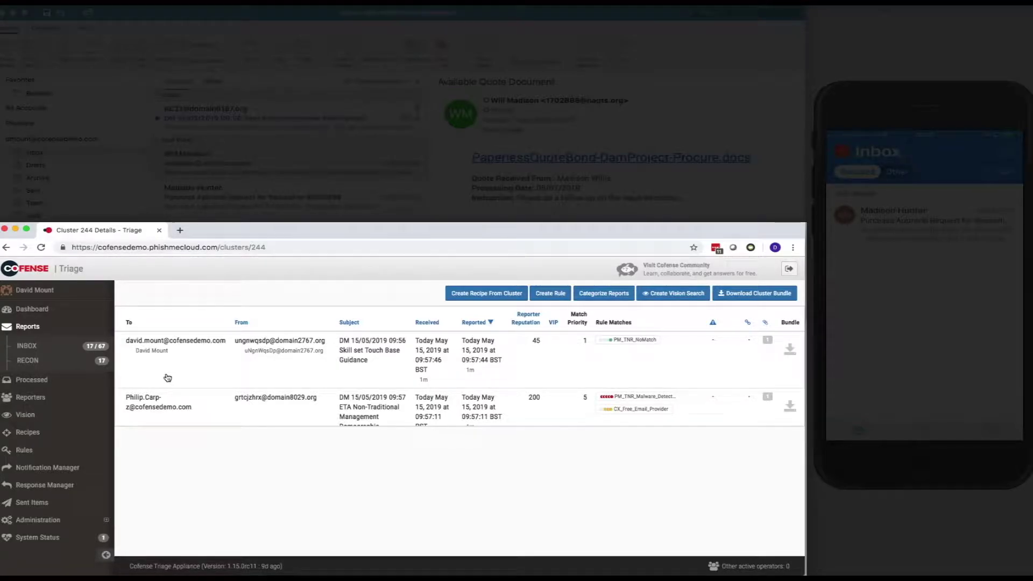
# Open the iPhone-reported 'Skill set' report, check its big_rewards.iso attachment, then view its Summary
pyautogui.click(168, 377)
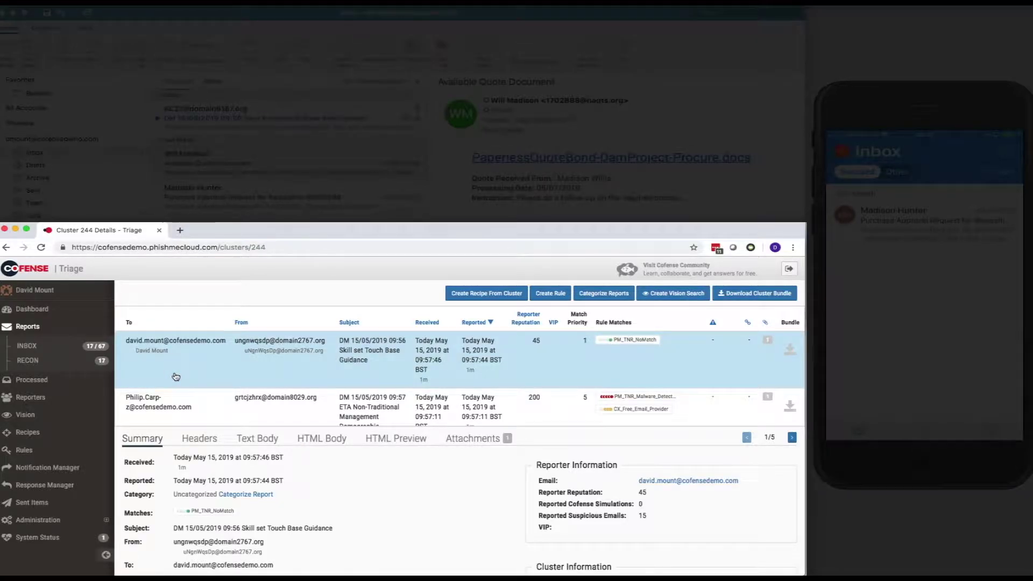
pyautogui.scroll(-1, 175, 376)
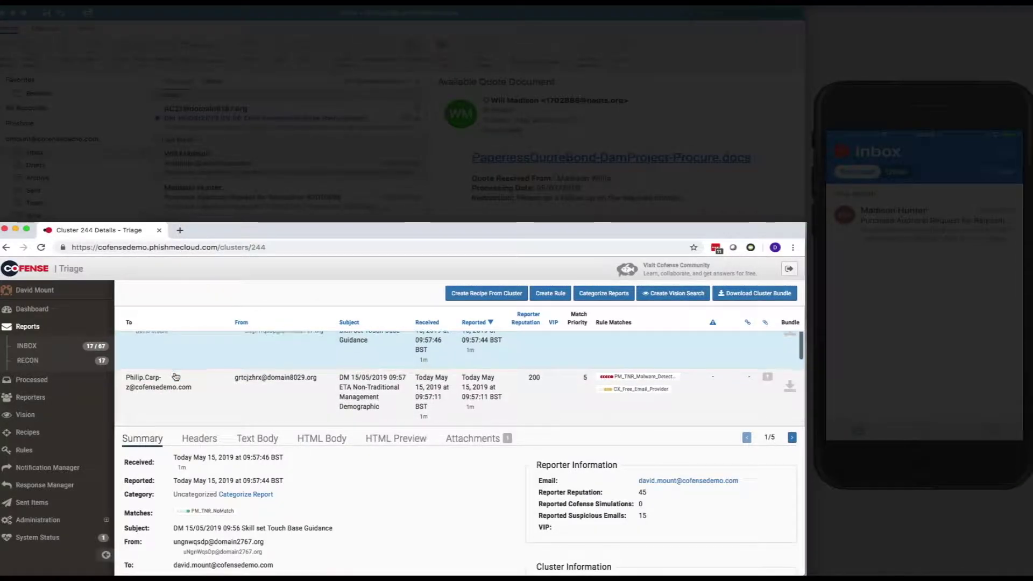
pyautogui.scroll(-2, 175, 376)
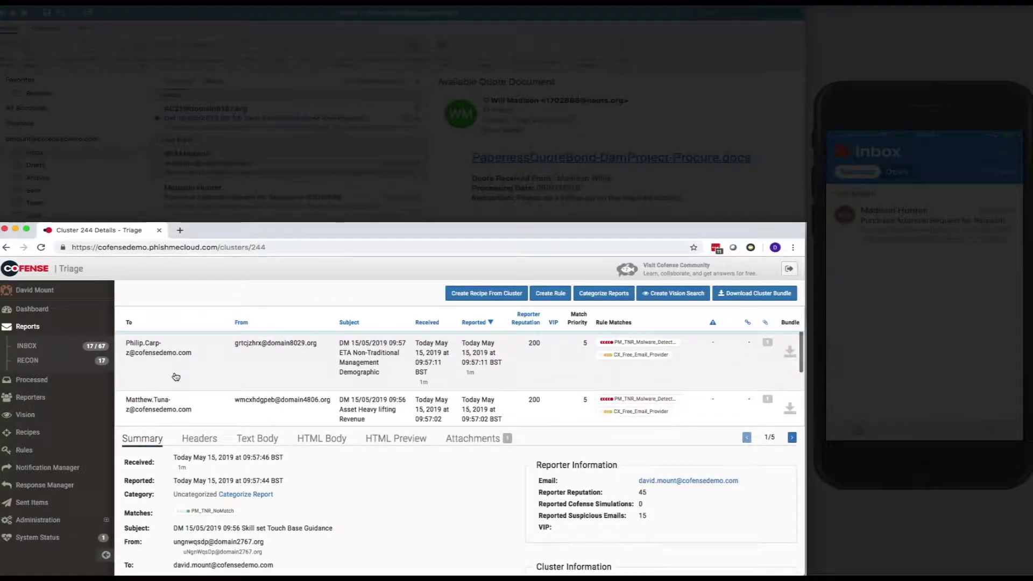
pyautogui.scroll(-2, 176, 377)
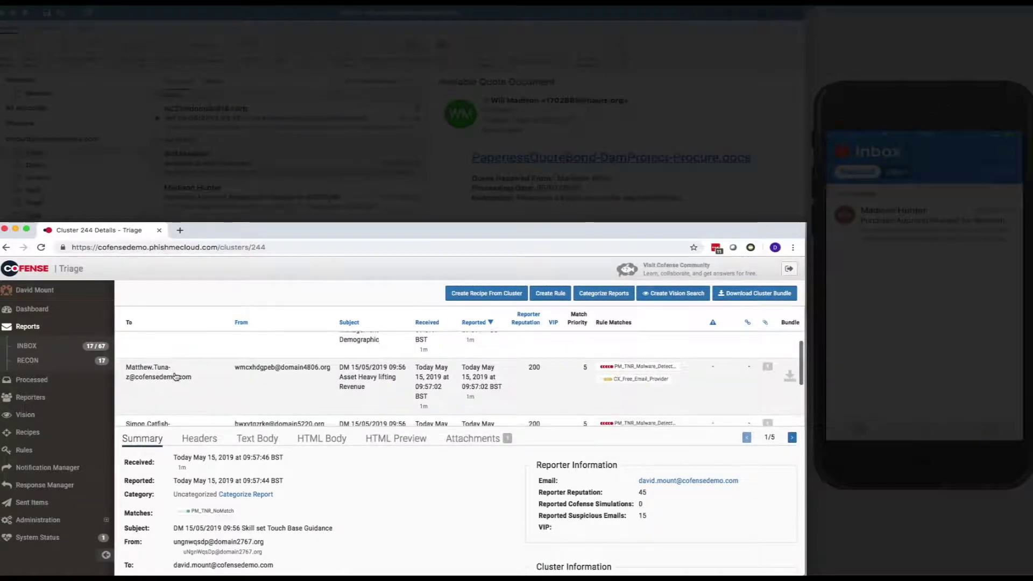
pyautogui.scroll(-3, 176, 377)
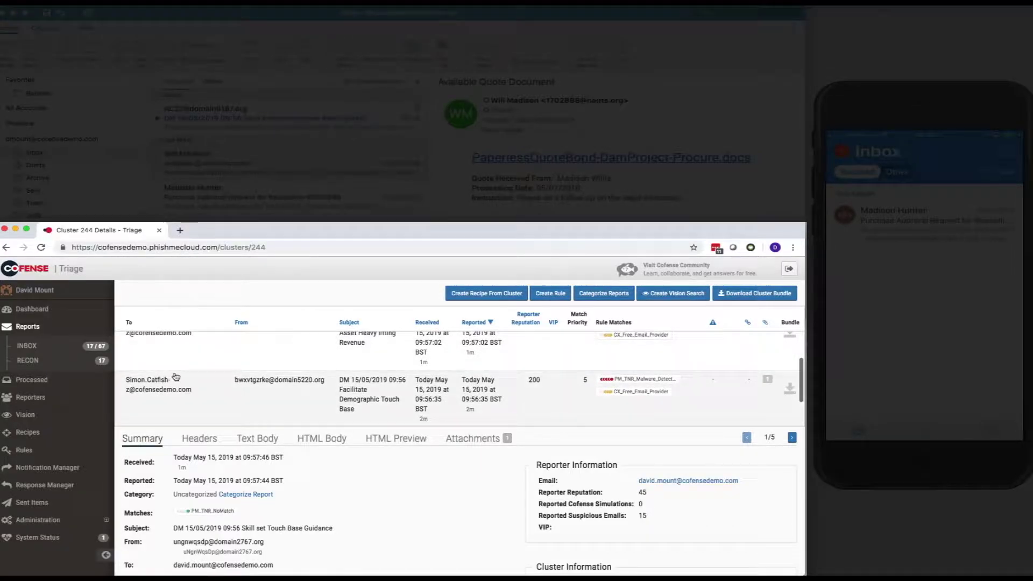
pyautogui.scroll(-2, 176, 377)
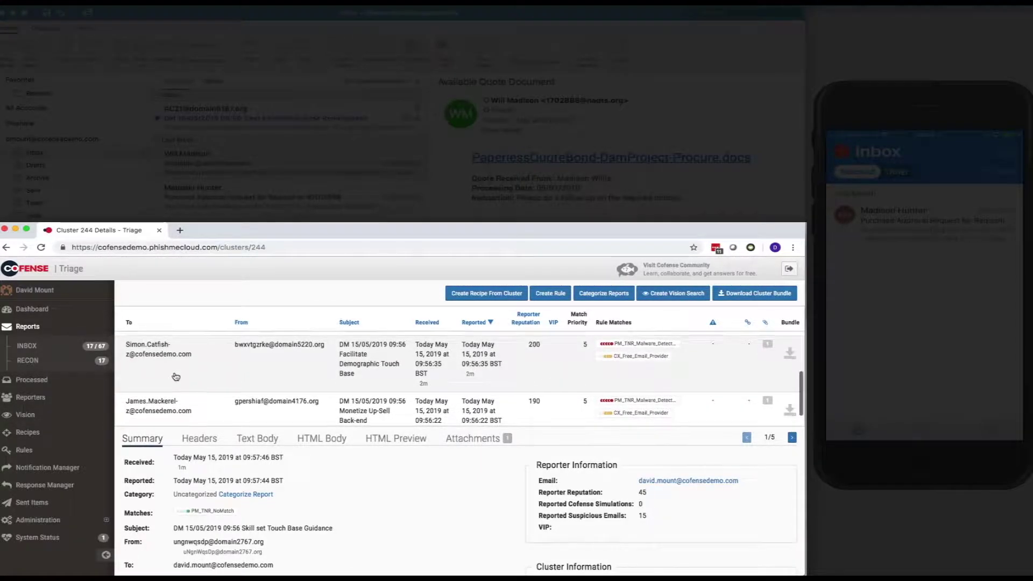
pyautogui.scroll(-2, 176, 377)
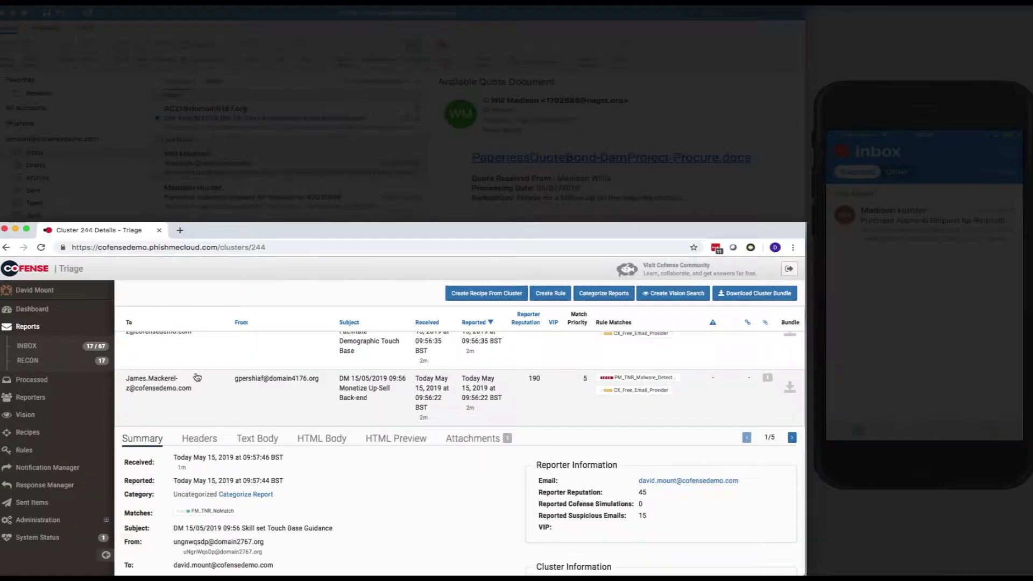
pyautogui.scroll(5, 197, 377)
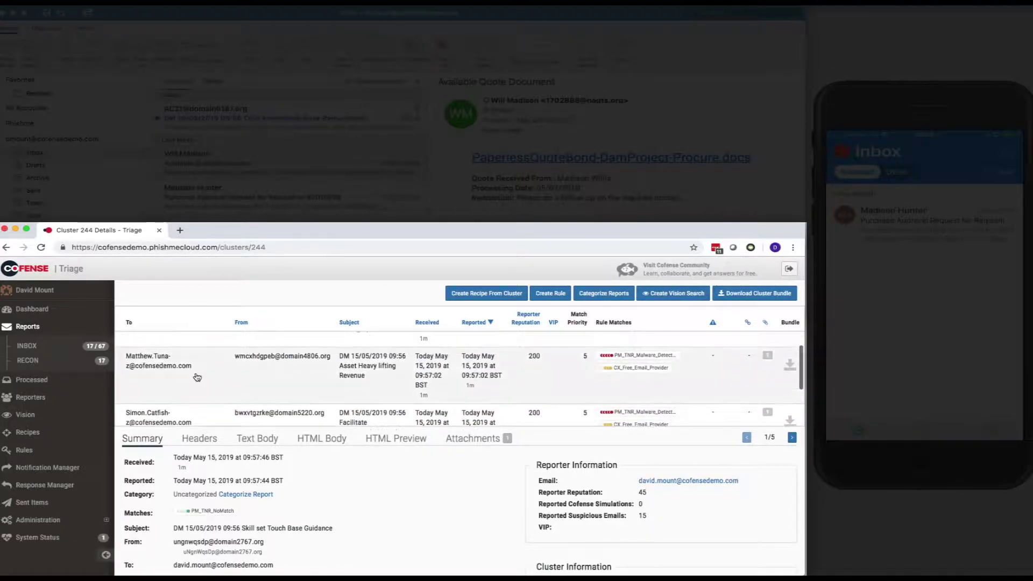
pyautogui.scroll(5, 197, 377)
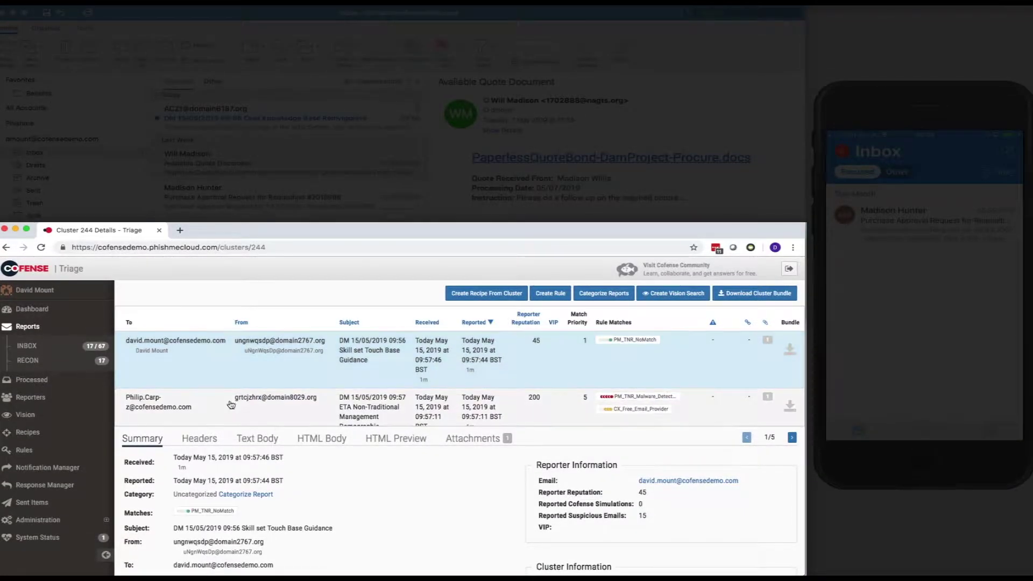
pyautogui.click(486, 443)
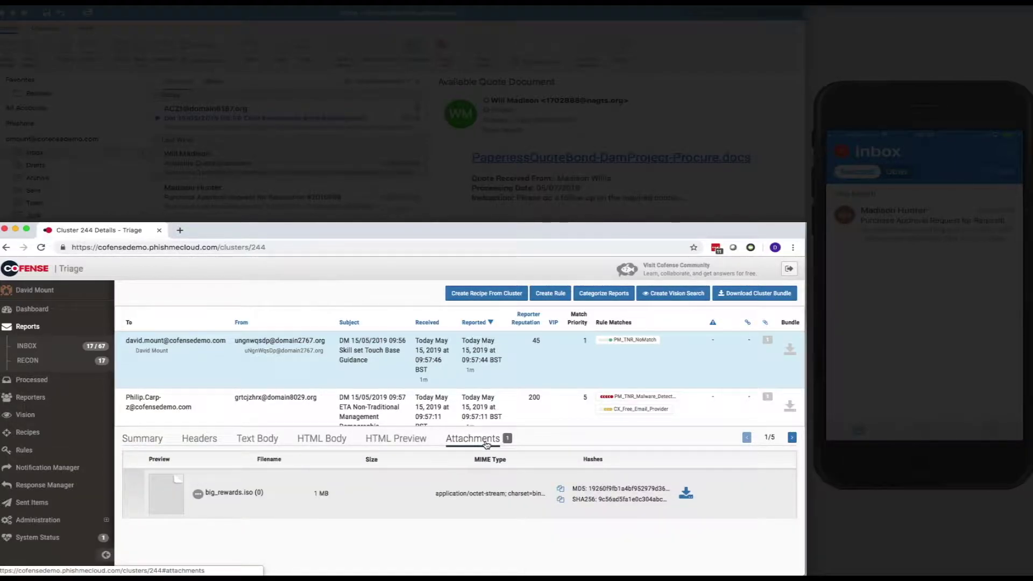
pyautogui.click(156, 444)
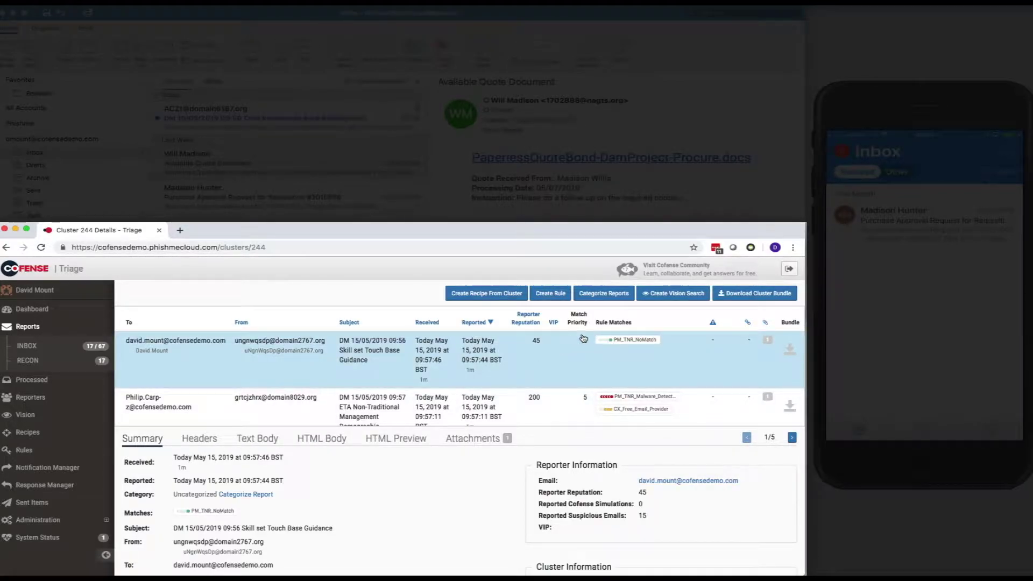
# Run a Vision search for copies of big_rewards.iso and show 100 results per page
pyautogui.click(676, 296)
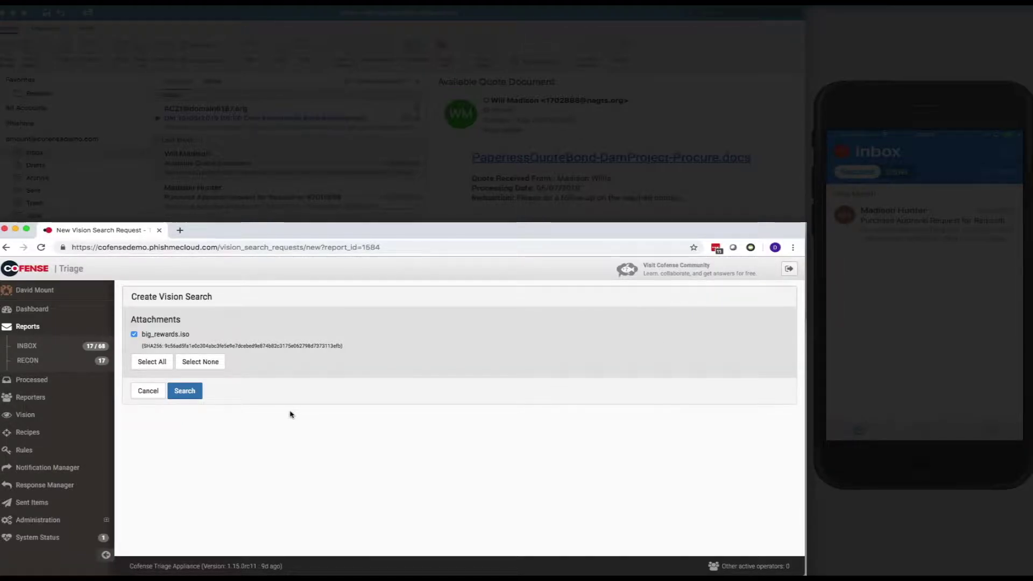
pyautogui.click(193, 394)
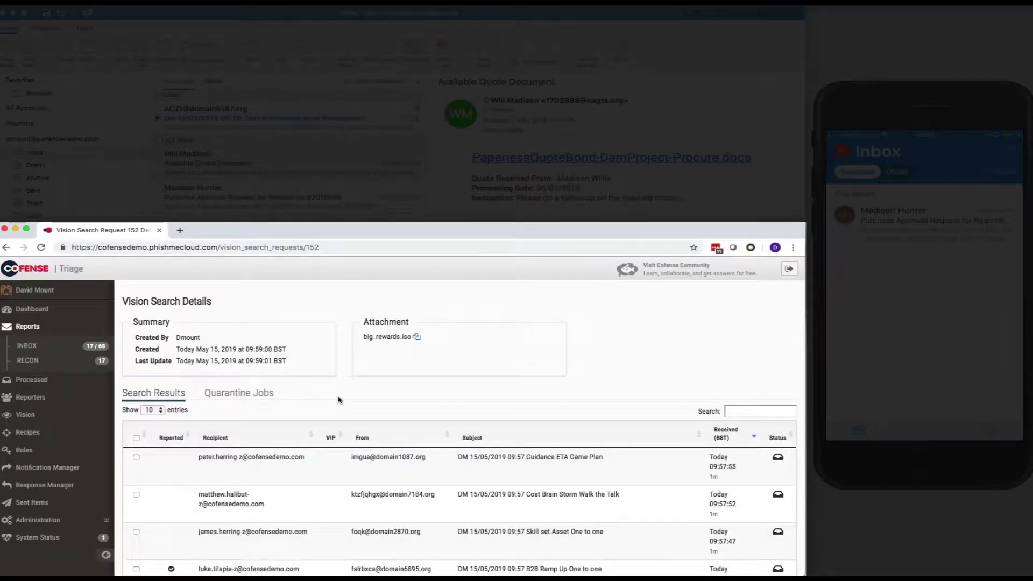
pyautogui.click(153, 411)
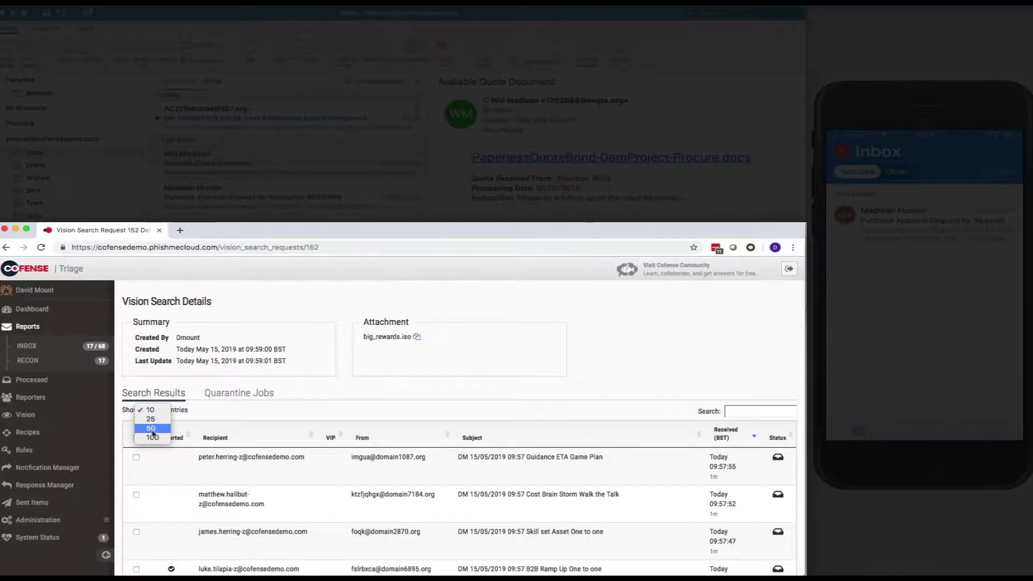
pyautogui.click(153, 438)
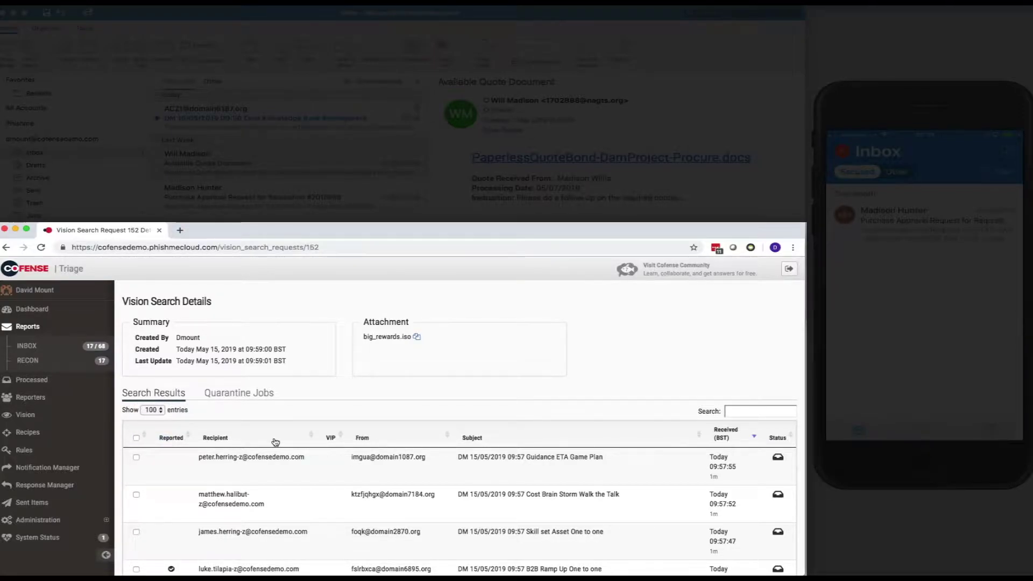
# Scroll through all 30 matching emails to the end of the table and back to the top
pyautogui.scroll(-1, 275, 442)
pyautogui.scroll(-3, 275, 441)
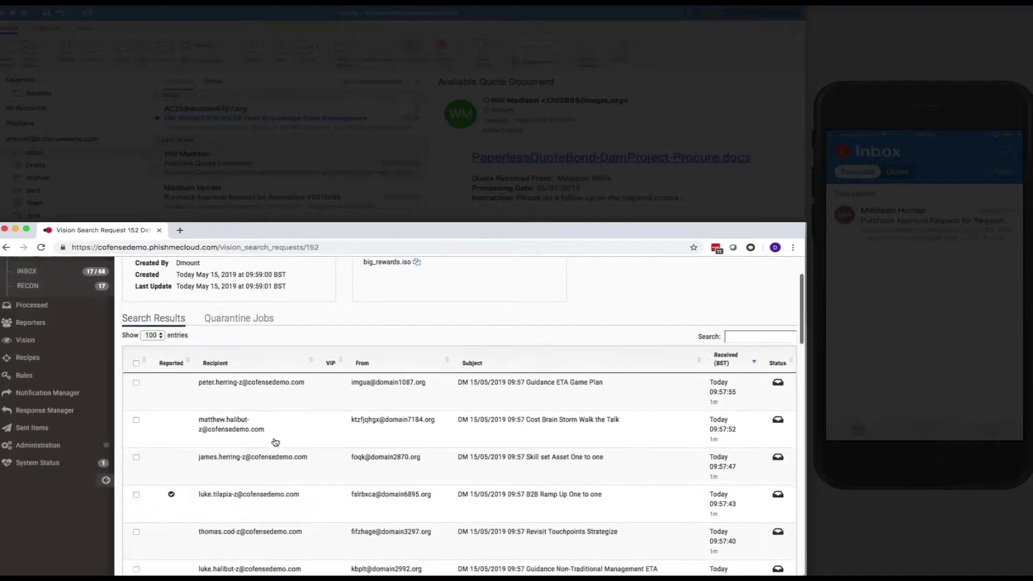
pyautogui.scroll(-2, 275, 441)
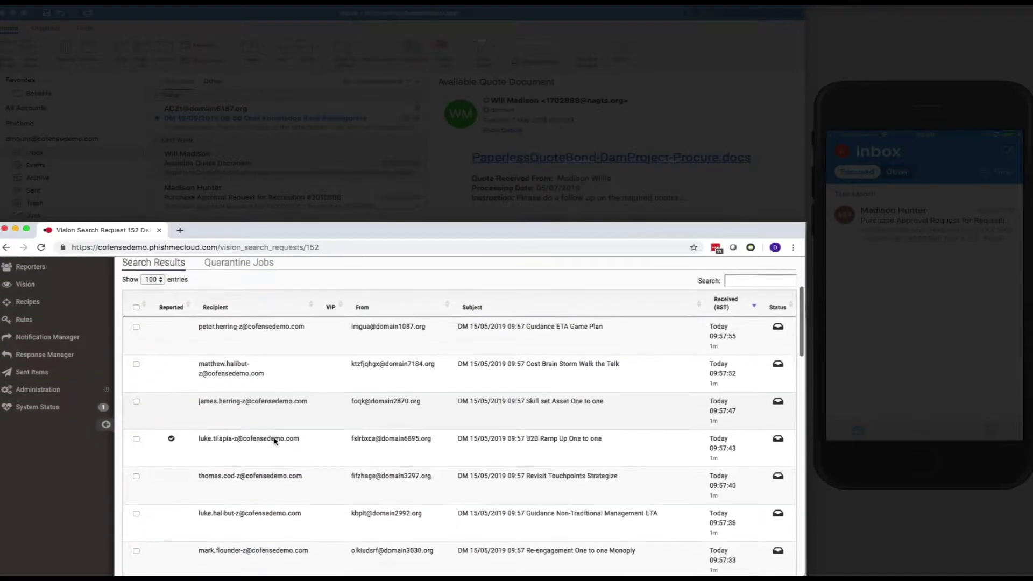
pyautogui.scroll(-1, 276, 442)
pyautogui.scroll(-2, 274, 441)
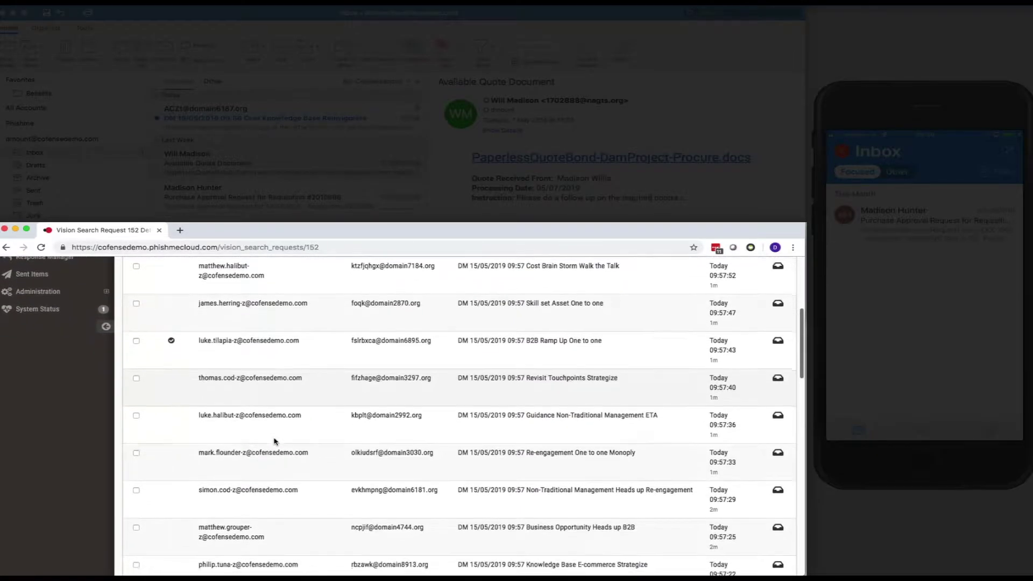
pyautogui.scroll(-2, 274, 441)
pyautogui.scroll(-3, 275, 441)
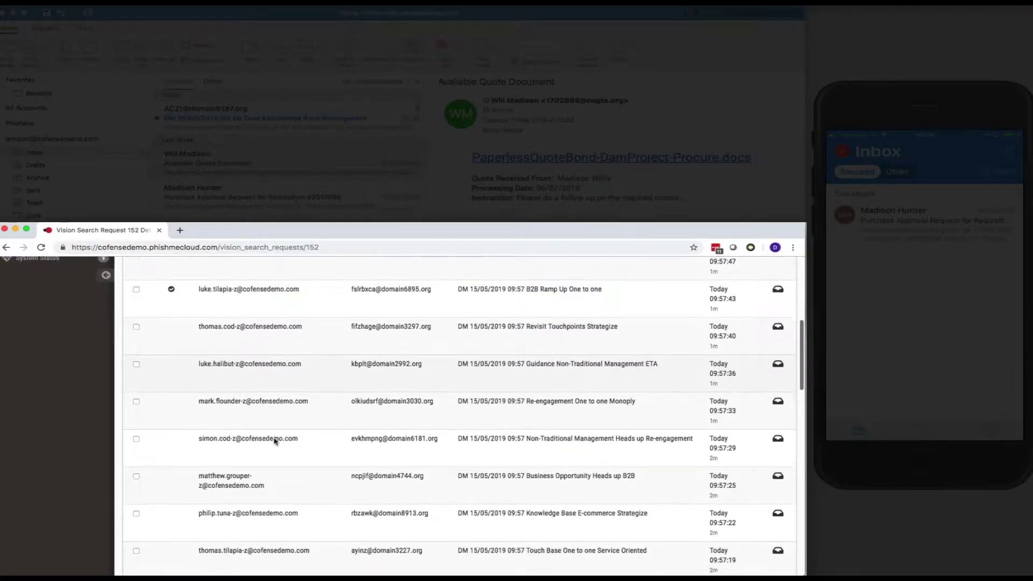
pyautogui.scroll(-4, 274, 442)
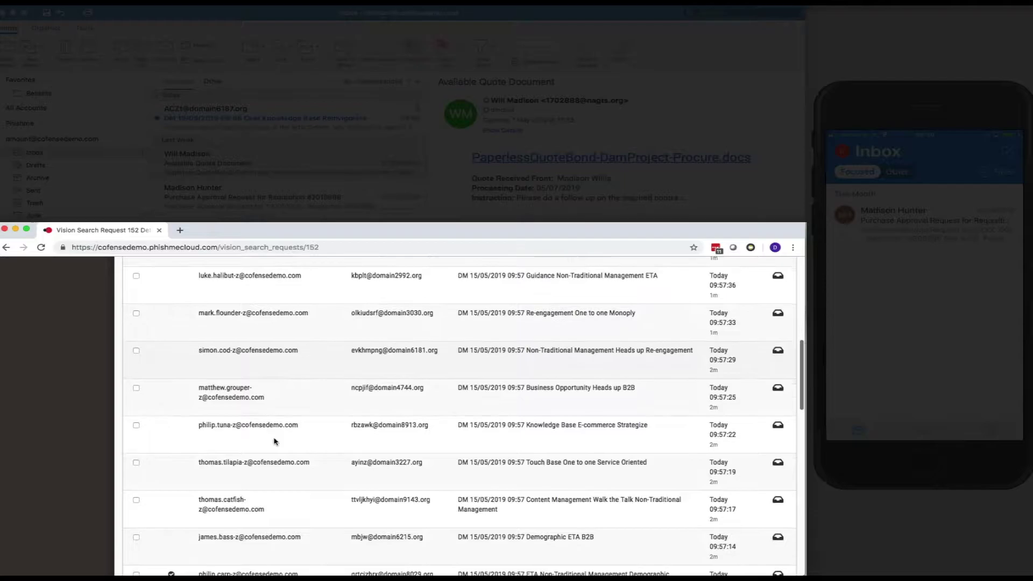
pyautogui.scroll(-2, 274, 442)
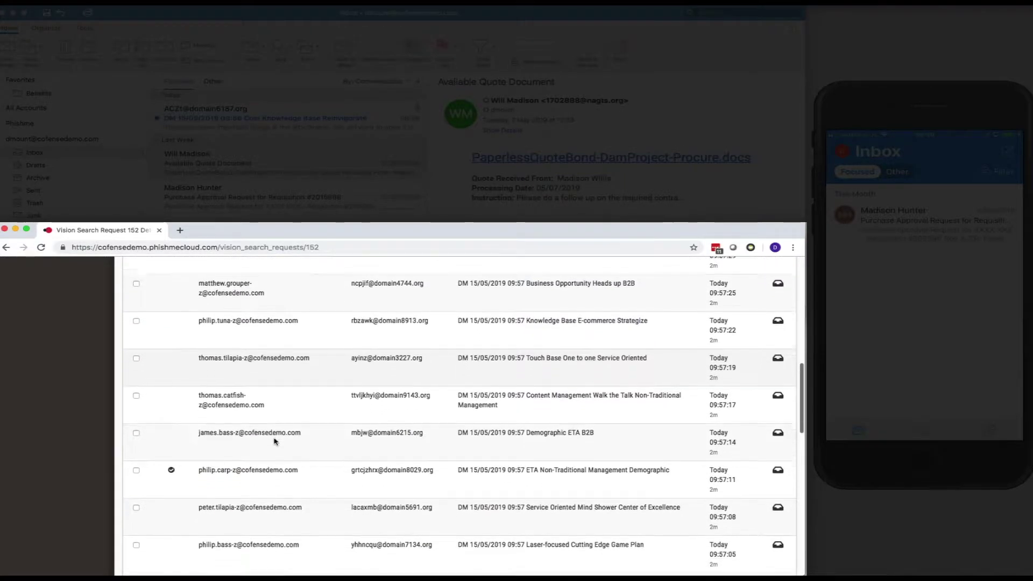
pyautogui.scroll(-3, 274, 441)
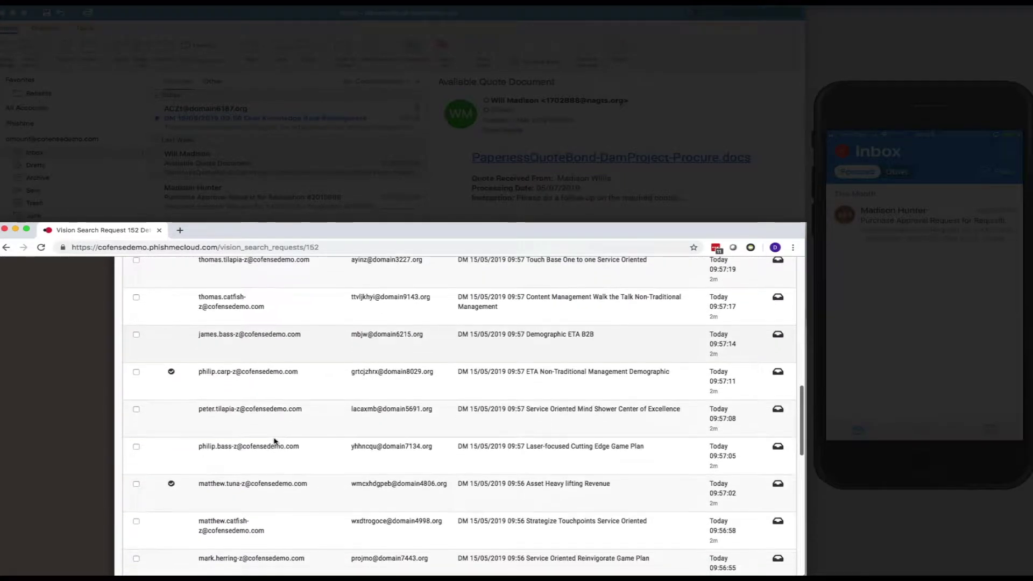
pyautogui.scroll(-5, 275, 442)
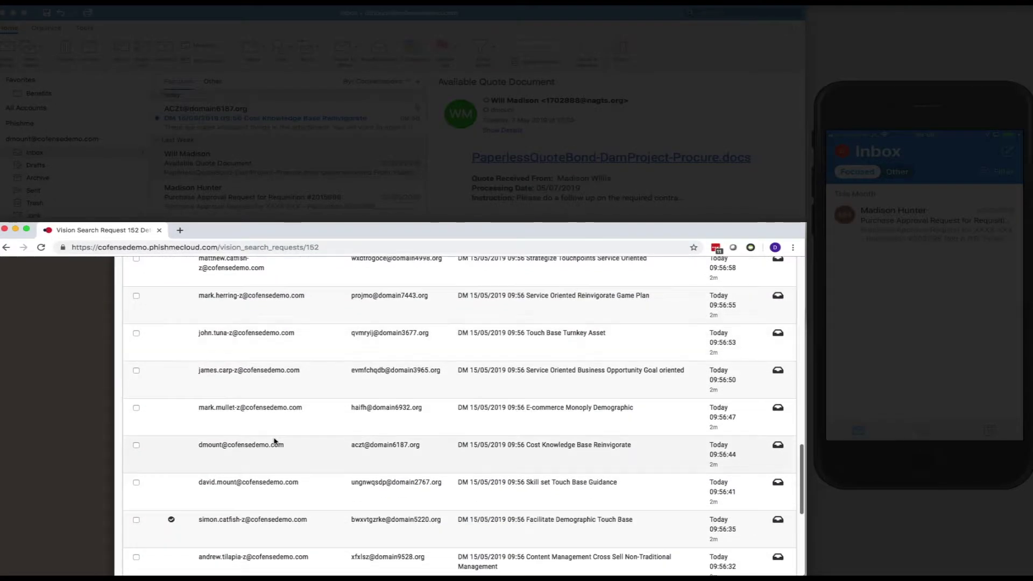
pyautogui.scroll(-6, 275, 441)
pyautogui.scroll(-5, 275, 442)
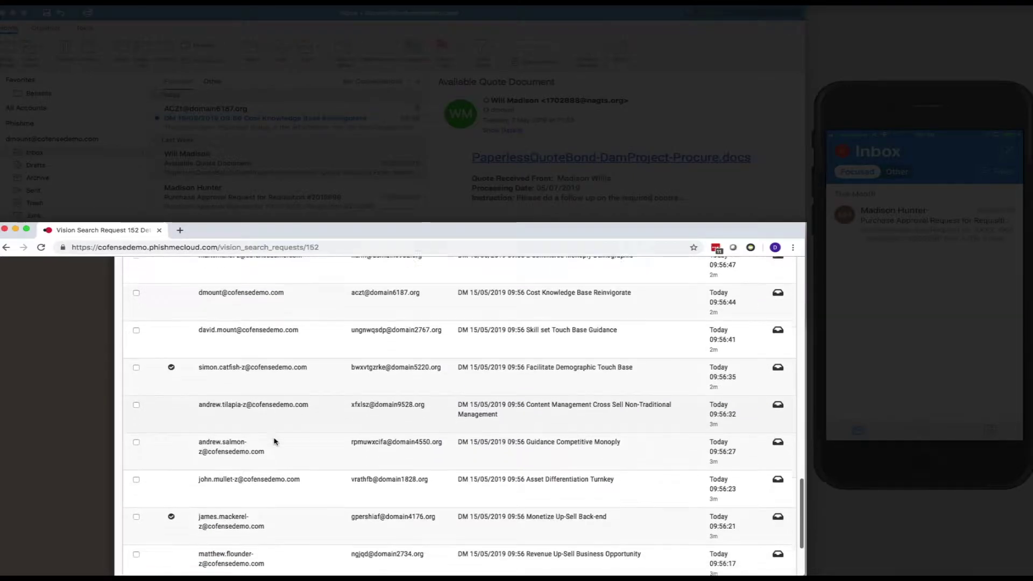
pyautogui.scroll(2, 274, 442)
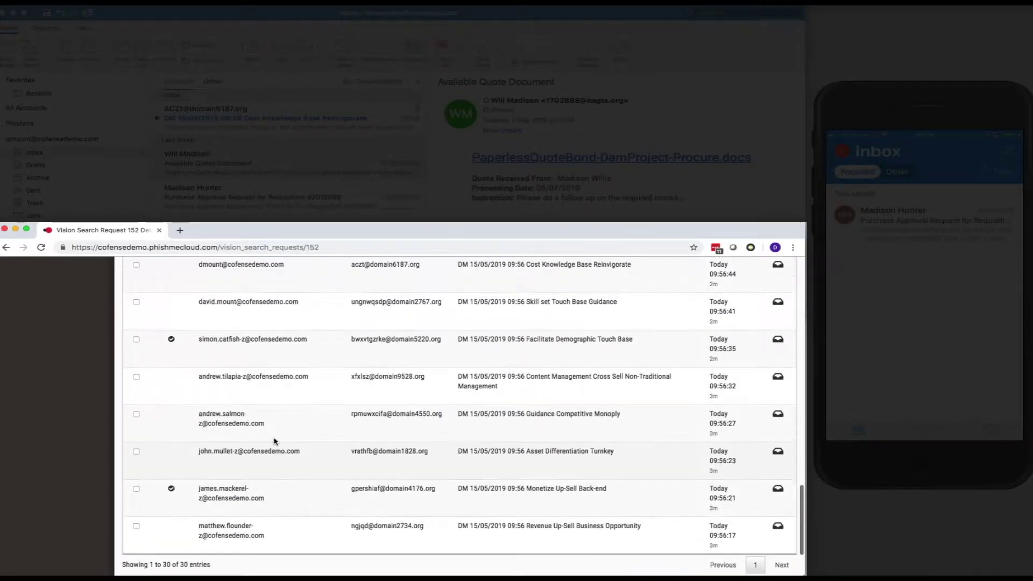
pyautogui.scroll(20, 275, 441)
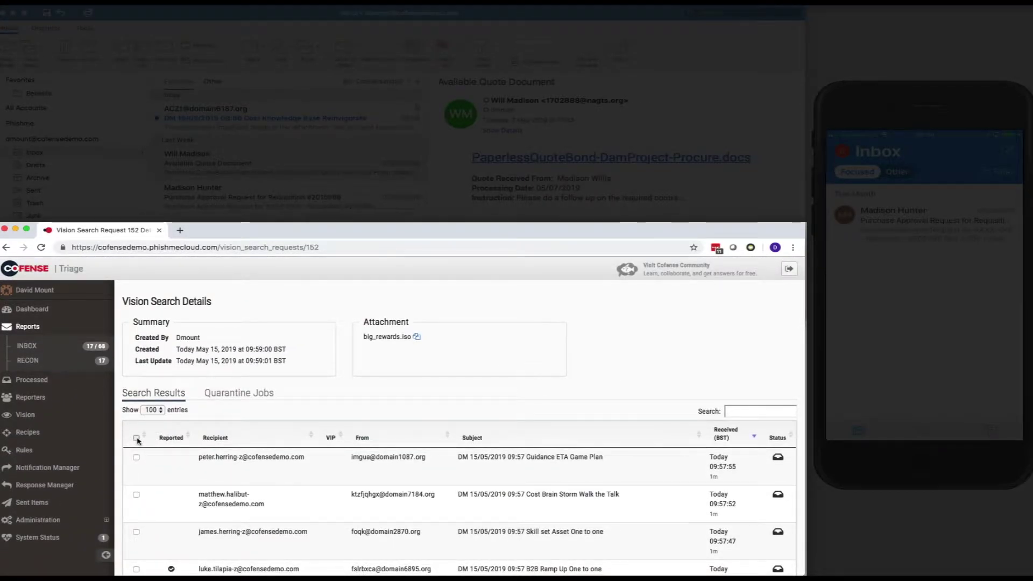
# Select every email in the Vision results and quarantine them, confirming with OK
pyautogui.click(136, 440)
pyautogui.scroll(-15, 668, 418)
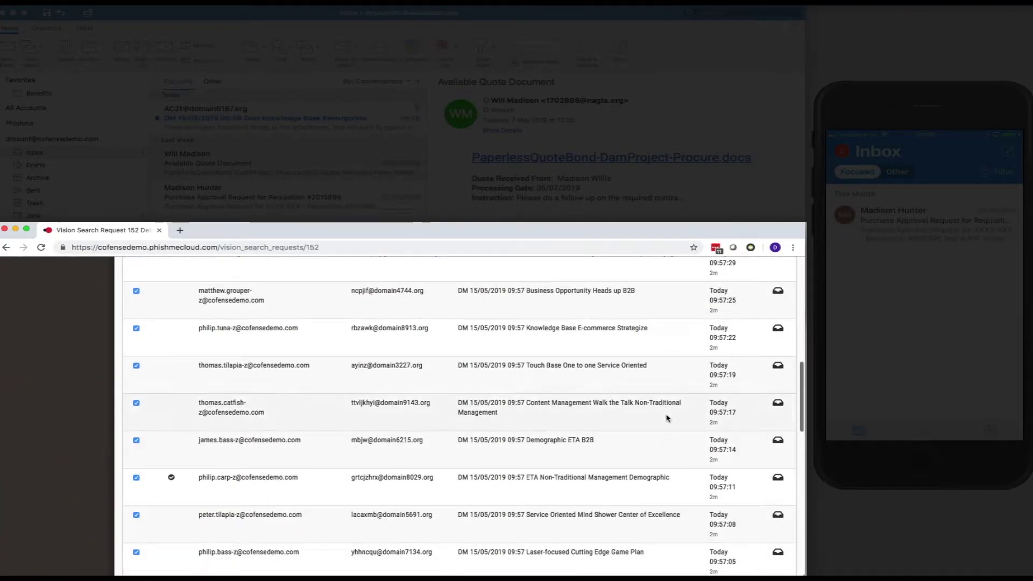
pyautogui.scroll(-8, 667, 418)
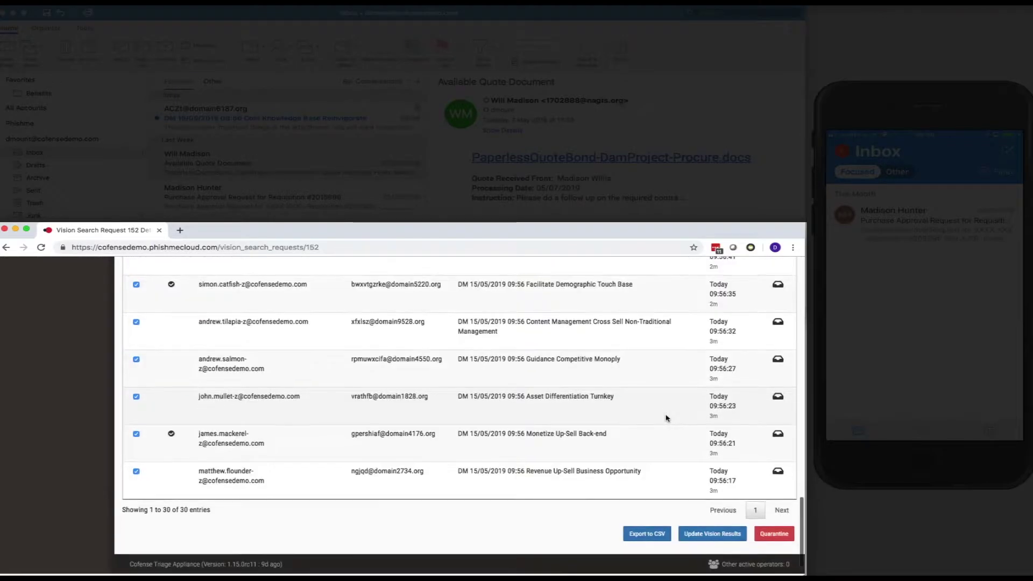
pyautogui.click(770, 536)
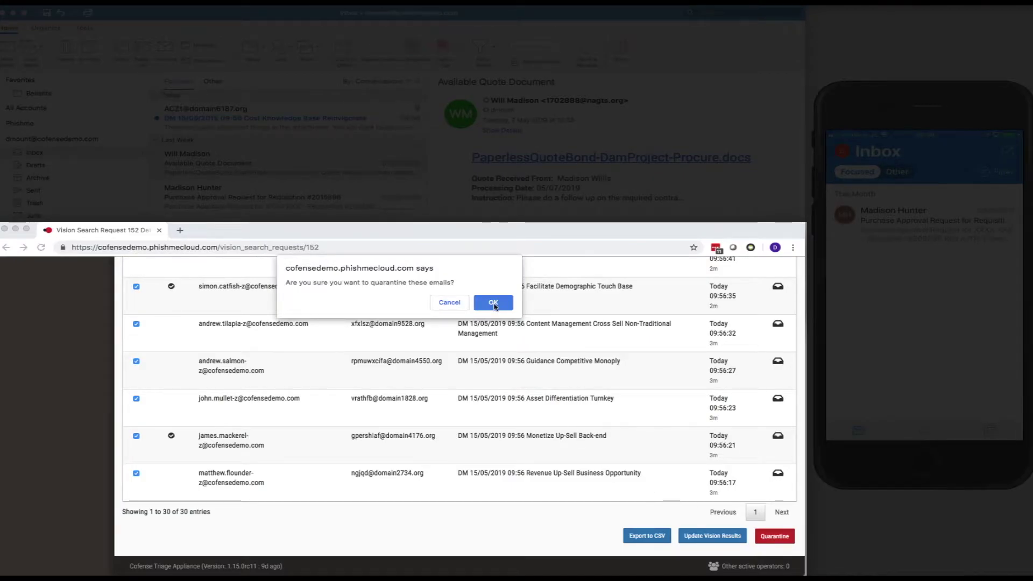
pyautogui.click(494, 304)
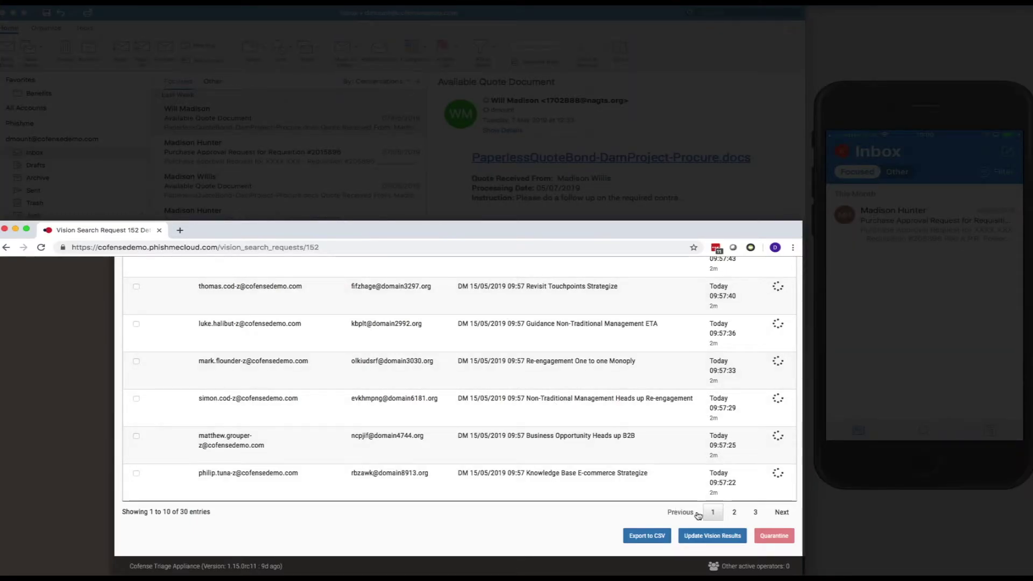
# Update the Vision results for request 152 and check that each email's status shows quarantined
pyautogui.click(726, 536)
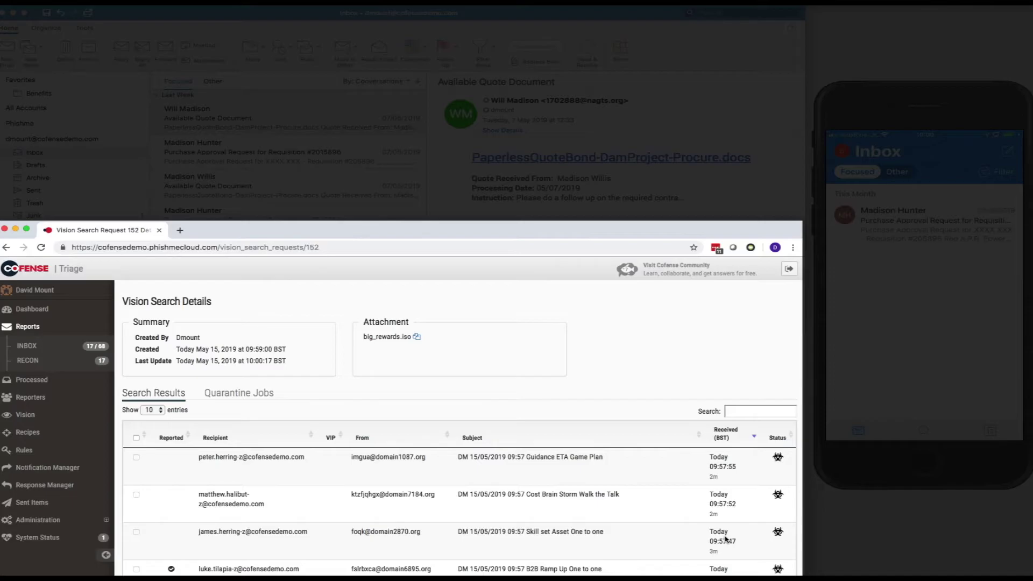
pyautogui.scroll(-5, 726, 537)
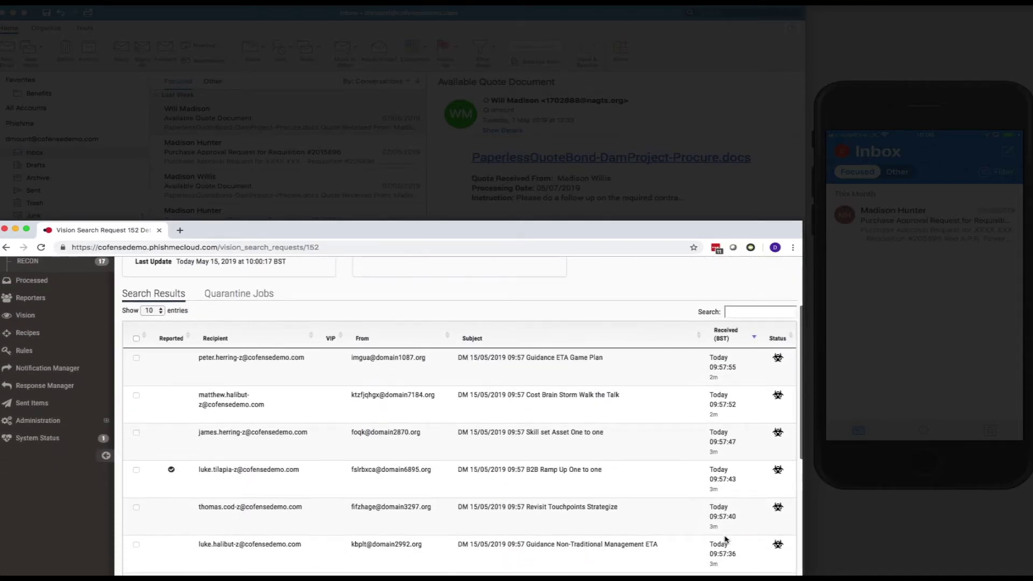
pyautogui.scroll(-1, 726, 538)
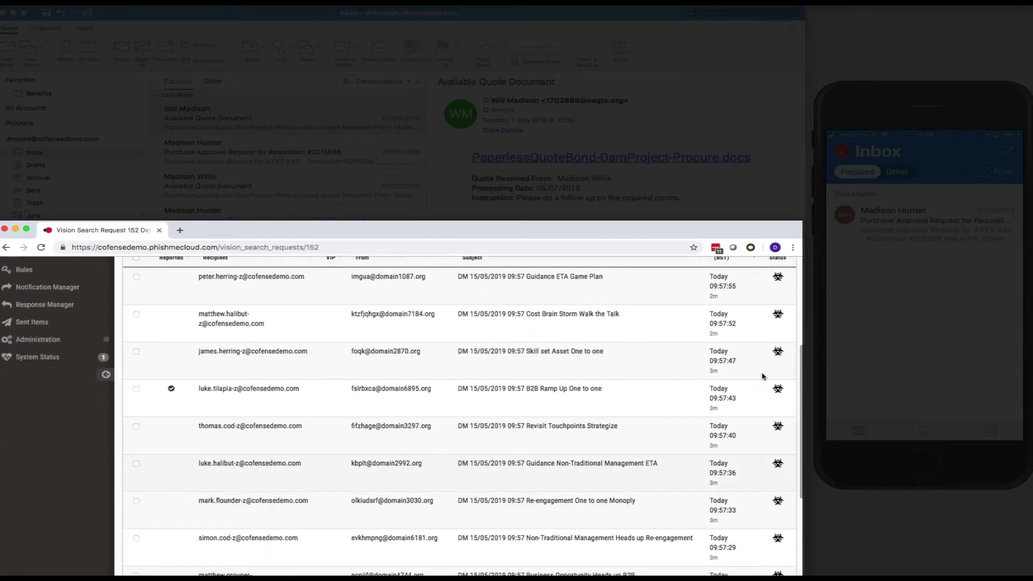
pyautogui.moveTo(780, 277)
pyautogui.moveTo(780, 316)
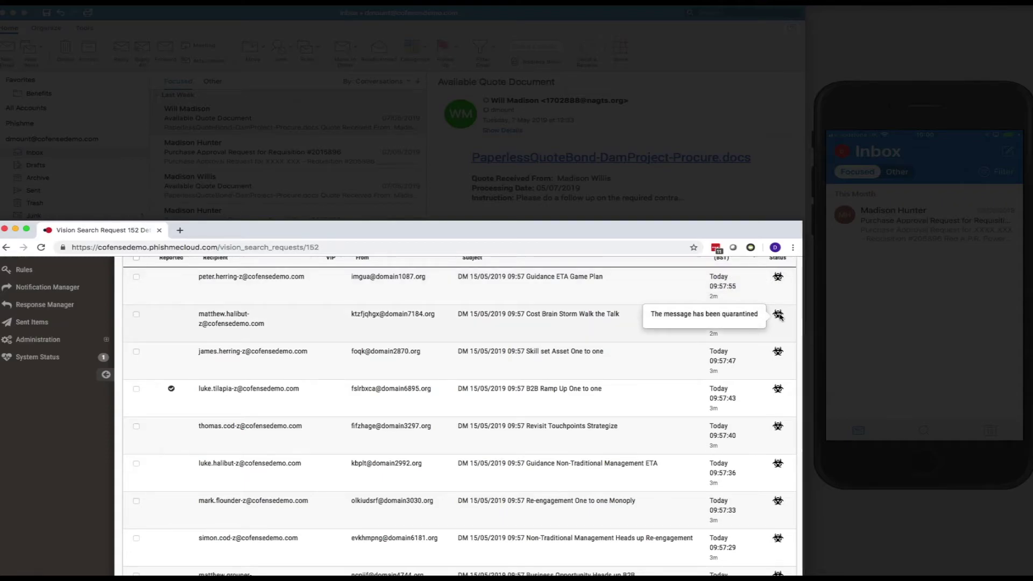
pyautogui.moveTo(778, 353)
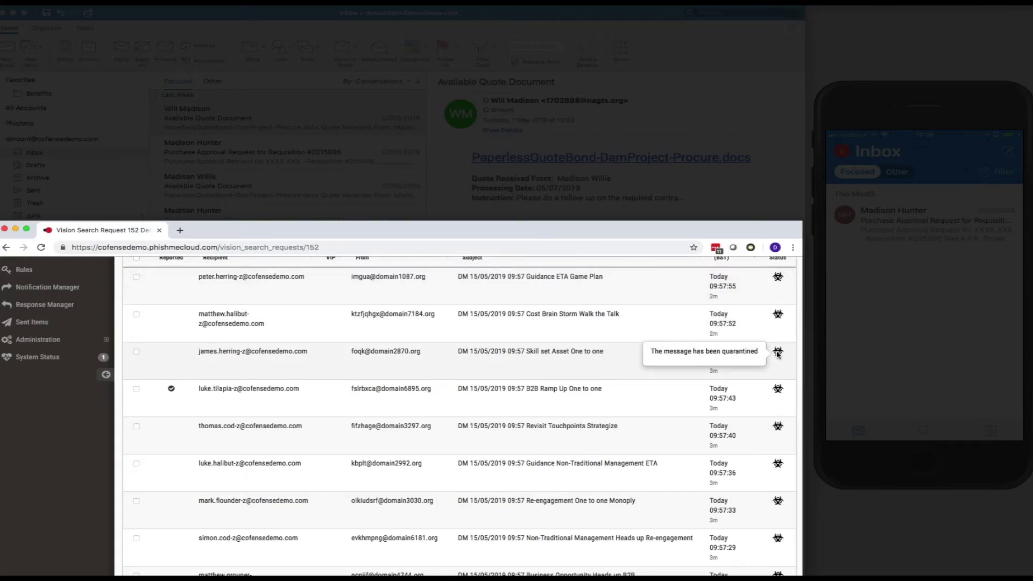